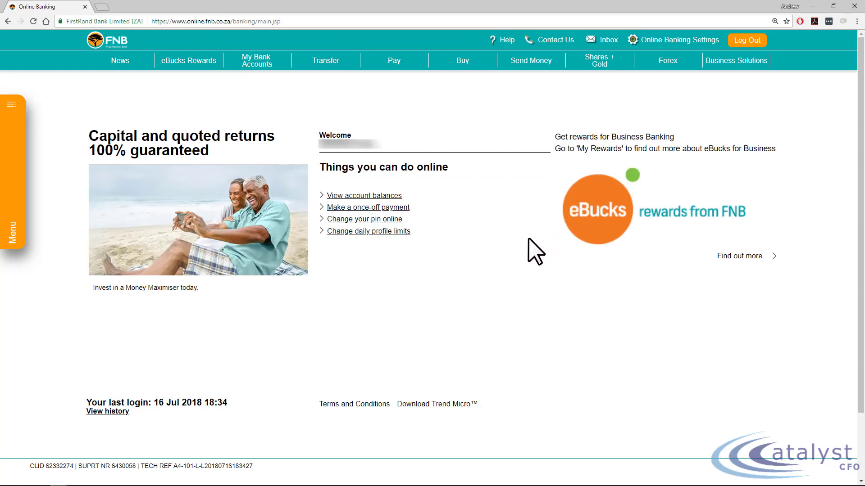
- Open the form for adding a new user under Secondary Users in the online banking settings
{"action": "left_click", "coordinate": [659, 44]}
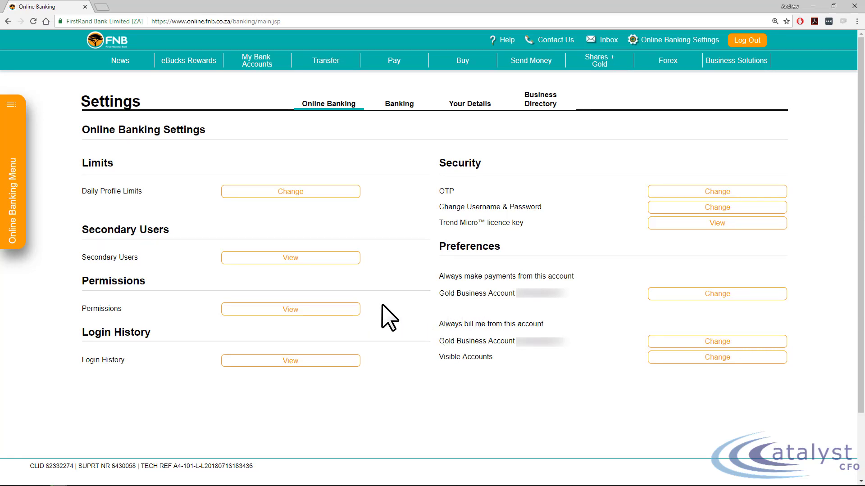
{"action": "left_click", "coordinate": [265, 261]}
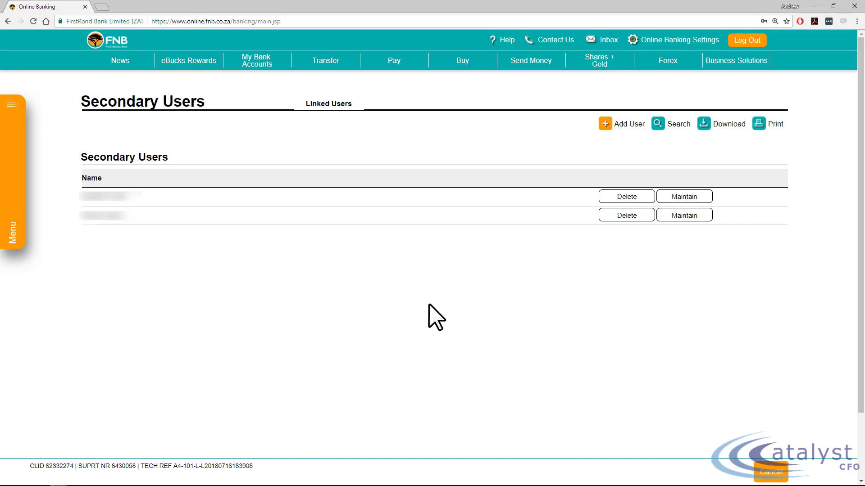
{"action": "left_click", "coordinate": [607, 127]}
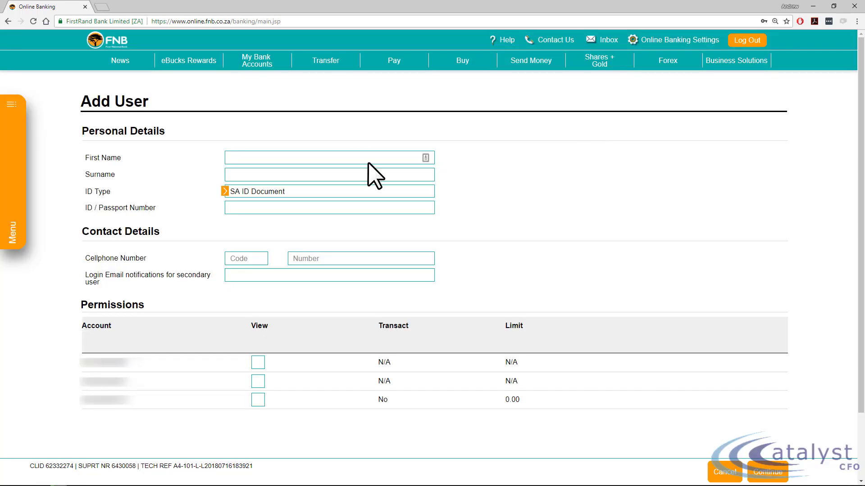
- Fill in the personal details with first name Xero, surname 2018 and the SA ID document number
{"action": "left_click", "coordinate": [356, 158]}
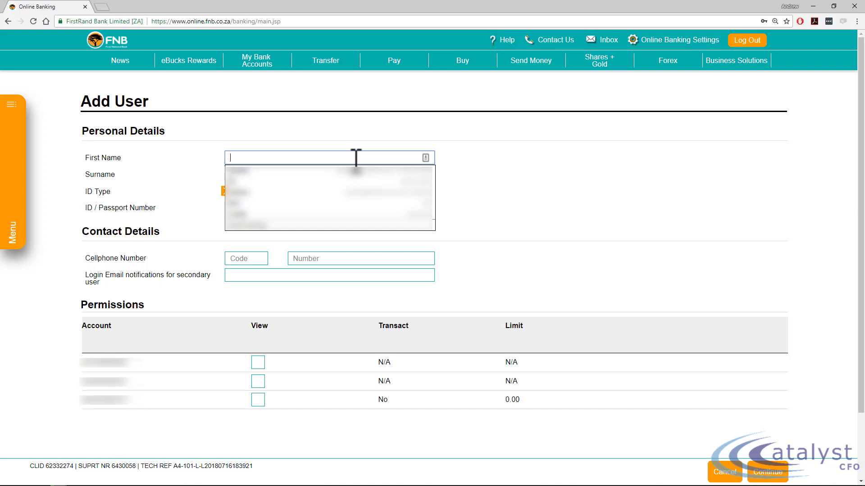
{"action": "type", "text": "Xero"}
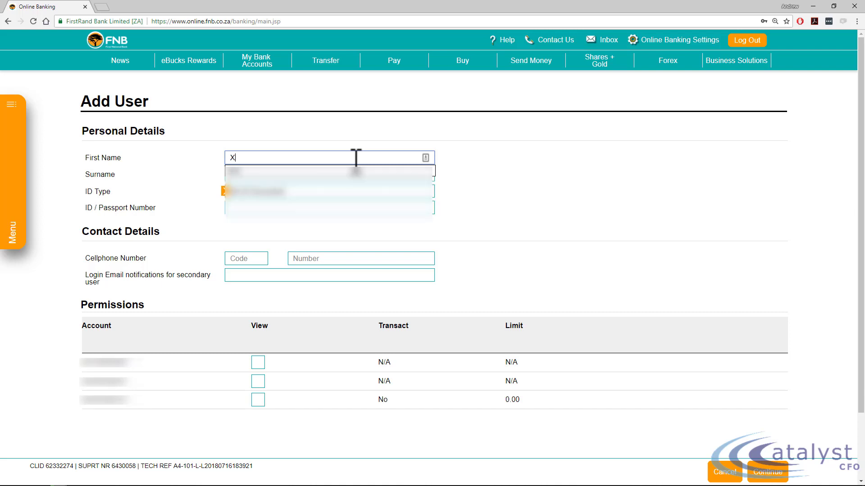
{"action": "key", "text": "Tab"}
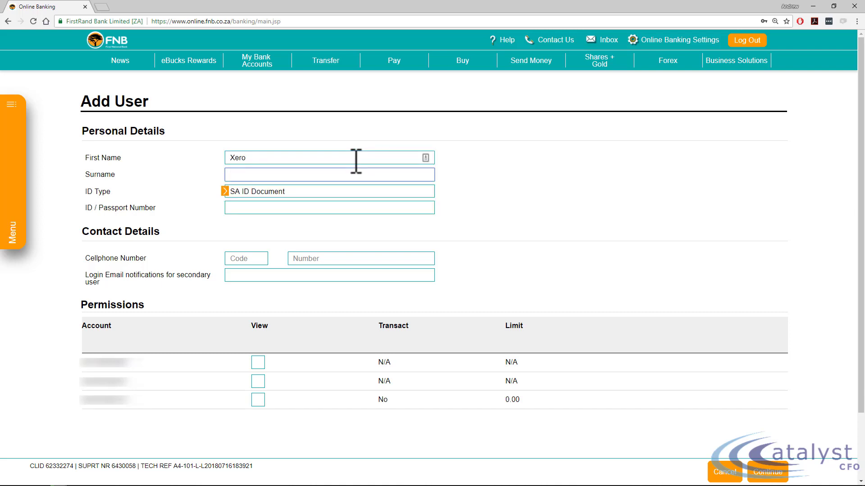
{"action": "type", "text": "2018"}
{"action": "key", "text": "Tab"}
{"action": "key", "text": "Tab"}
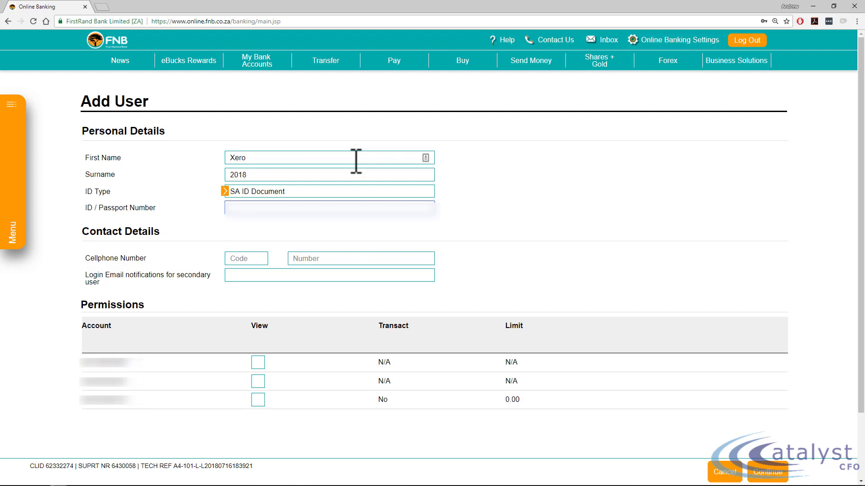
{"action": "type", "text": "????????"}
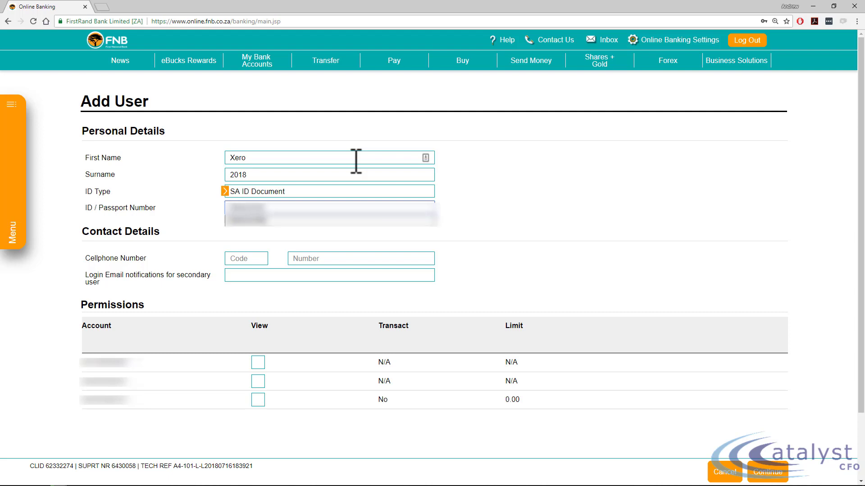
{"action": "type", "text": "?????"}
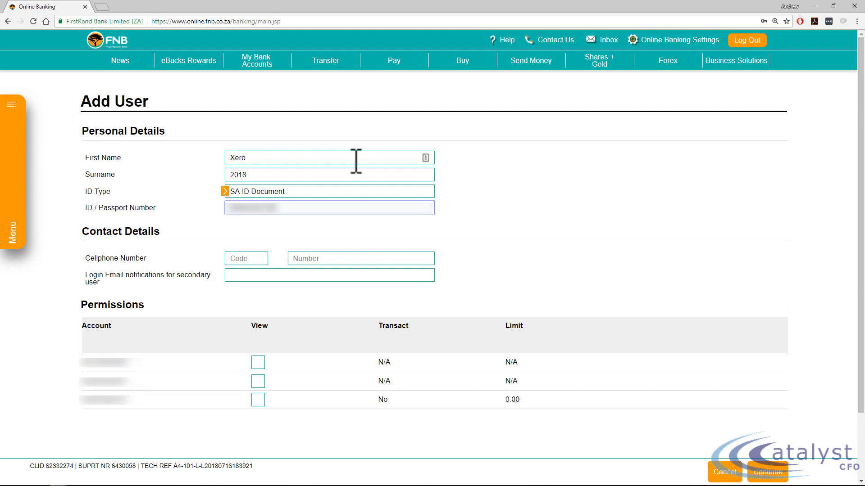
{"action": "left_click", "coordinate": [460, 216]}
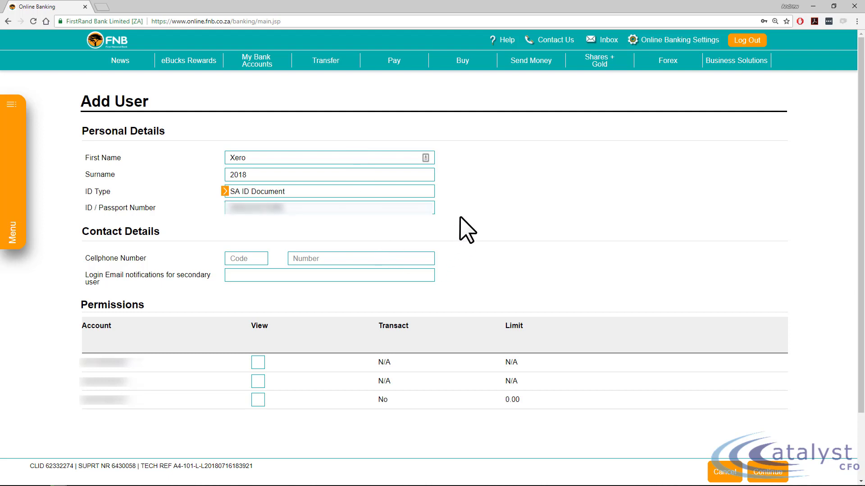
- Enter the secondary user's cellphone code and number in the contact details
{"action": "left_click", "coordinate": [239, 258]}
{"action": "type", "text": "?????"}
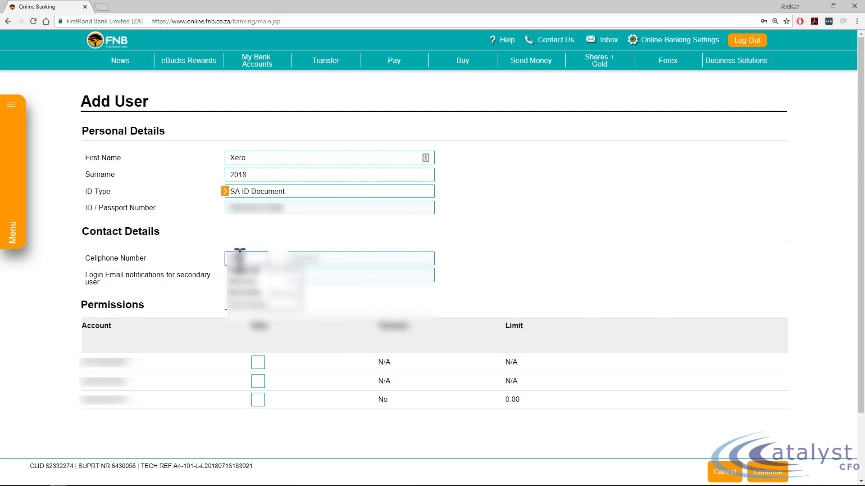
{"action": "key", "text": "BackSpace"}
{"action": "key", "text": "BackSpace"}
{"action": "key", "text": "Tab"}
{"action": "type", "text": "?????"}
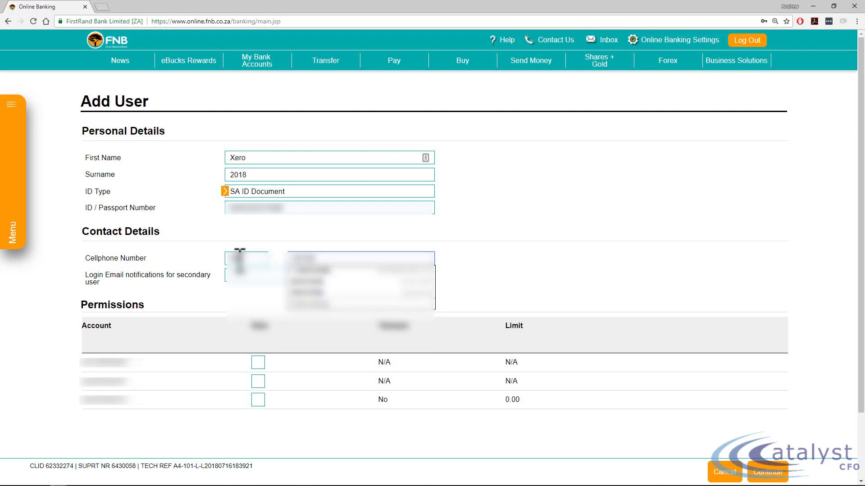
{"action": "type", "text": "??"}
{"action": "left_click", "coordinate": [467, 268]}
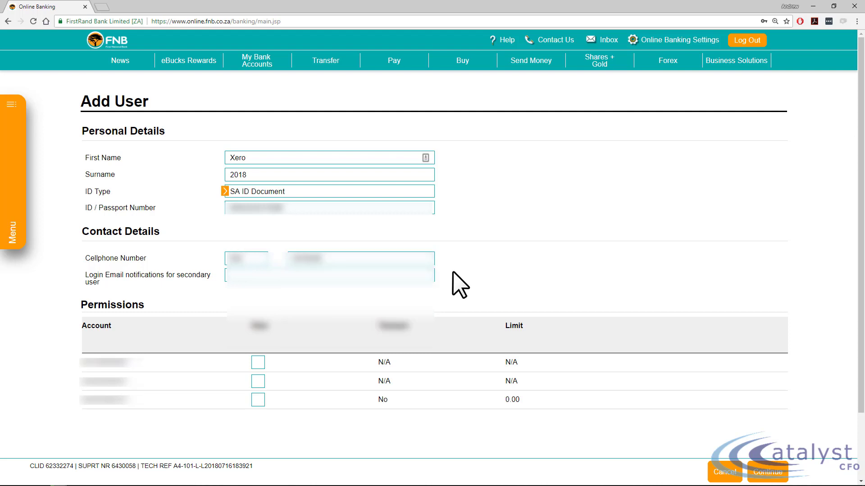
- Grant the secondary user view permission on all three accounts and continue to the login details
{"action": "left_click", "coordinate": [257, 363]}
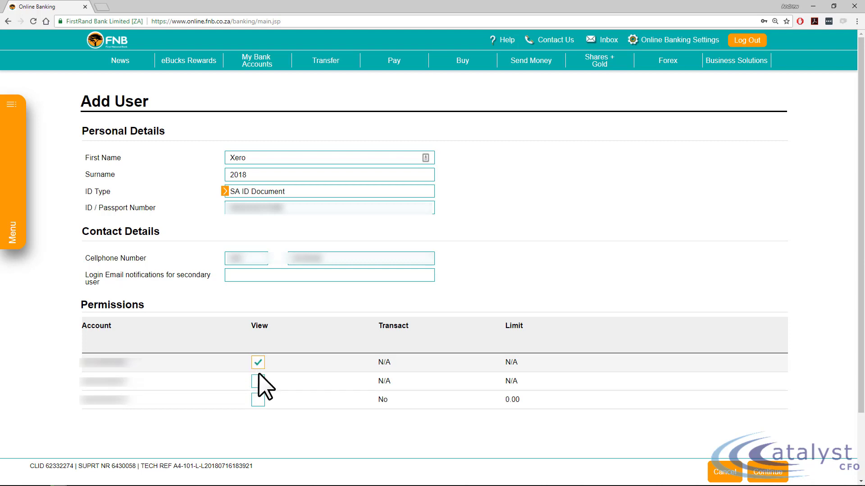
{"action": "left_click", "coordinate": [257, 381]}
{"action": "left_click", "coordinate": [257, 400]}
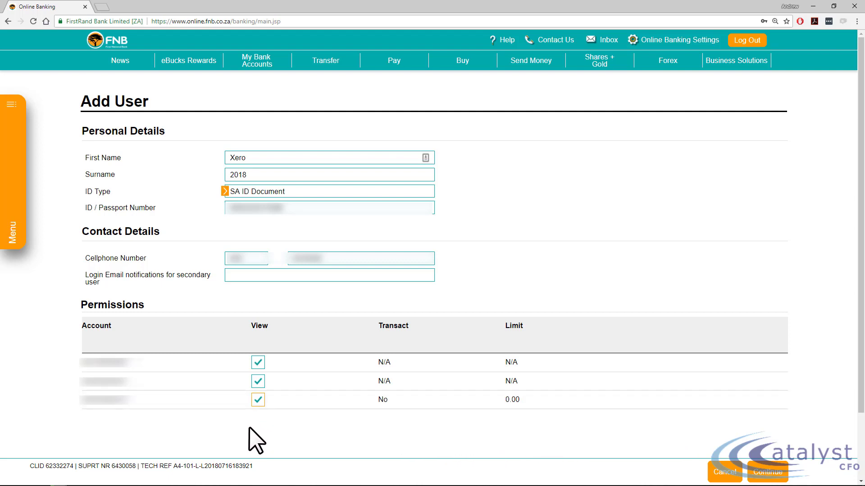
{"action": "left_click", "coordinate": [258, 400]}
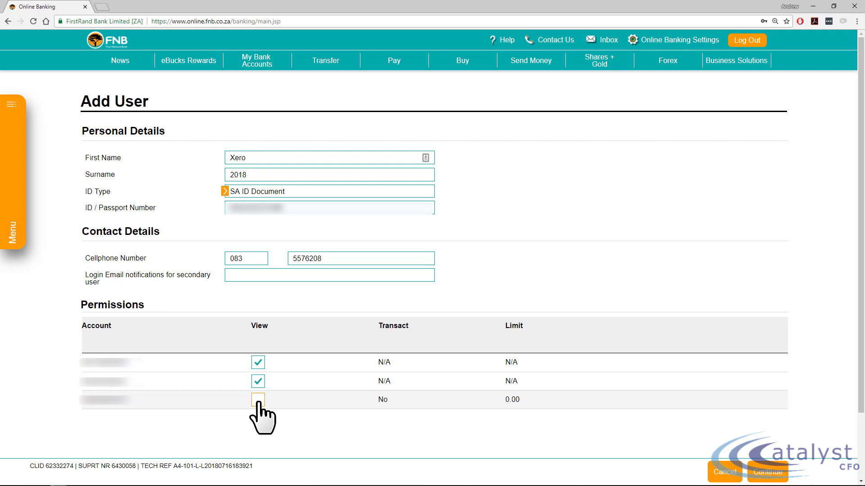
{"action": "left_click", "coordinate": [258, 401]}
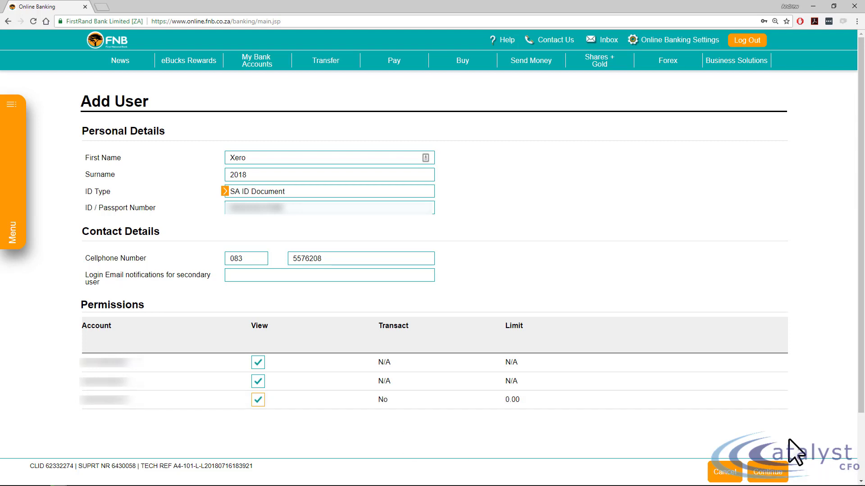
{"action": "left_click", "coordinate": [769, 472]}
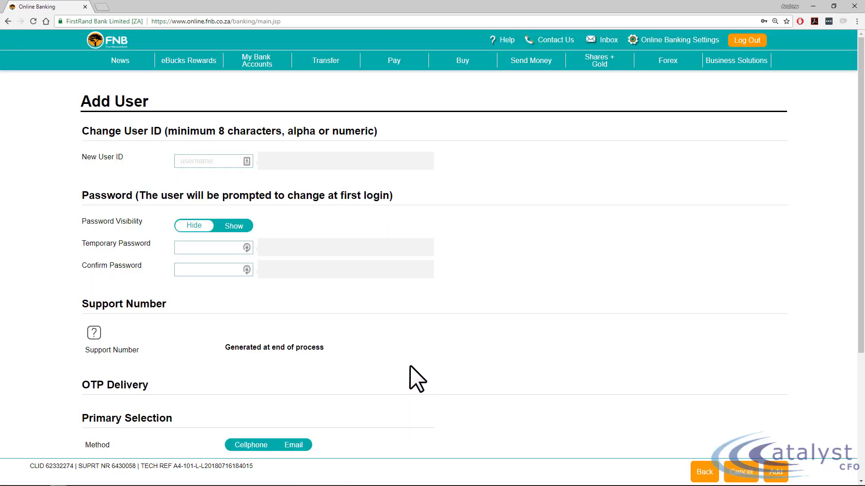
- Set the new user ID to Xero2018
{"action": "left_click", "coordinate": [191, 162]}
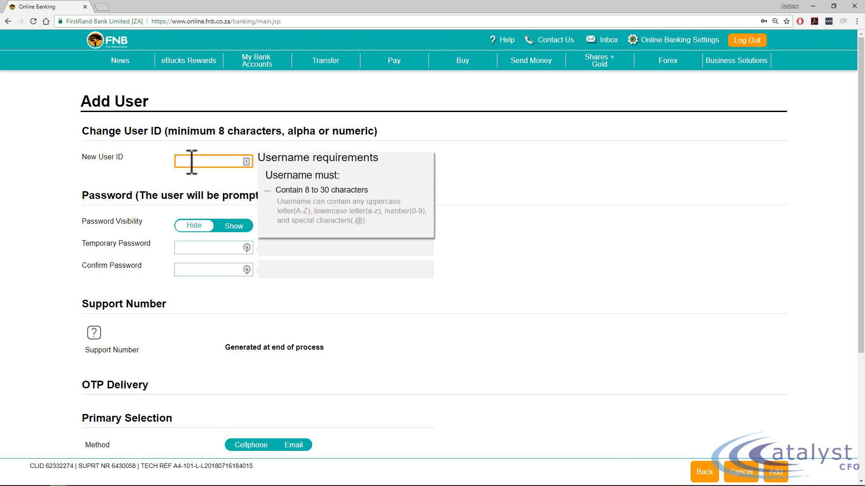
{"action": "type", "text": "Xero2018"}
{"action": "key", "text": "Tab"}
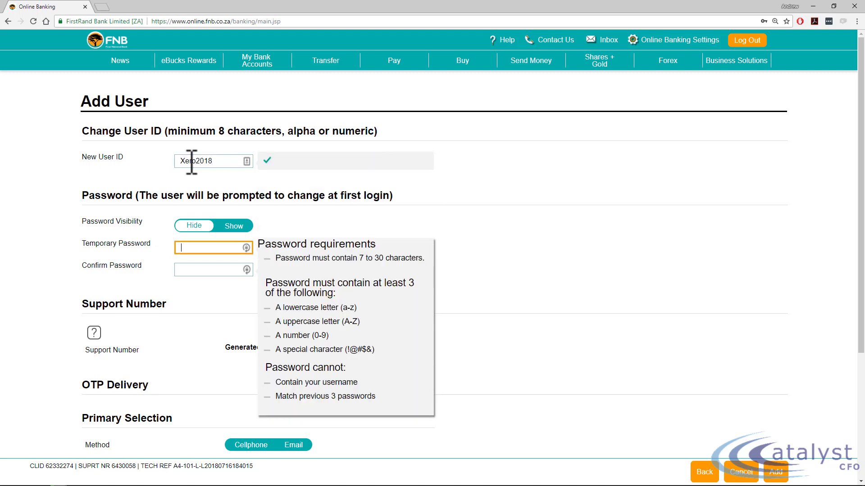
- Try entering and confirming a temporary password for the new user
{"action": "type", "text": "•••••••••••••••"}
{"action": "key", "text": "Tab"}
{"action": "type", "text": "•••••••••••••••"}
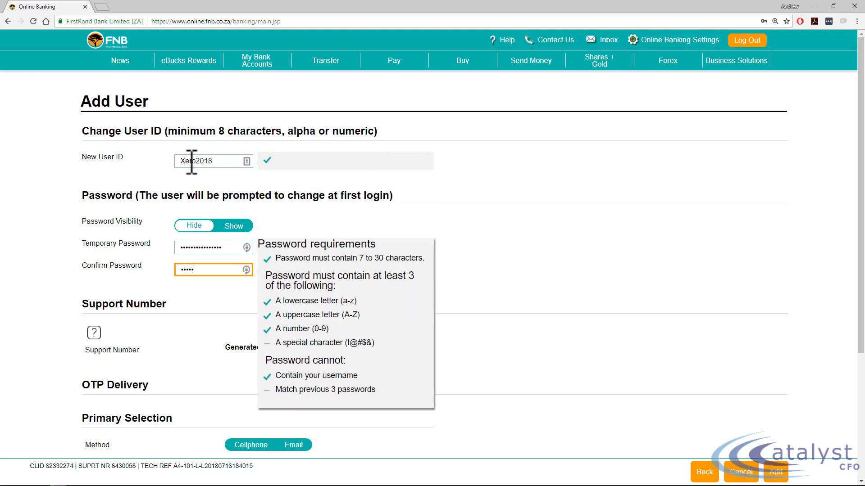
{"action": "scroll", "coordinate": [293, 315], "scroll_direction": "down", "scroll_amount": 1}
{"action": "double_click", "coordinate": [228, 204]}
{"action": "type", "text": "•••••••••••••••"}
{"action": "key", "text": "Tab"}
{"action": "type", "text": "•••••••••••••••"}
{"action": "double_click", "coordinate": [222, 203]}
{"action": "type", "text": "•••••••••••••••"}
{"action": "key", "text": "Tab"}
{"action": "type", "text": "•••••••••••••••"}
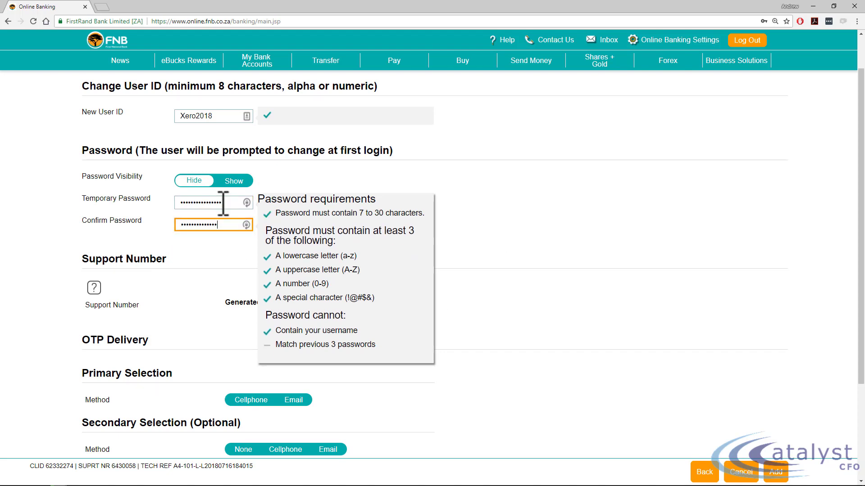
- Replace the temporary password with a different one and confirm it
{"action": "double_click", "coordinate": [229, 205]}
{"action": "type", "text": "•••••••••••"}
{"action": "key", "text": "Tab"}
{"action": "double_click", "coordinate": [216, 204]}
{"action": "left_click", "coordinate": [221, 271]}
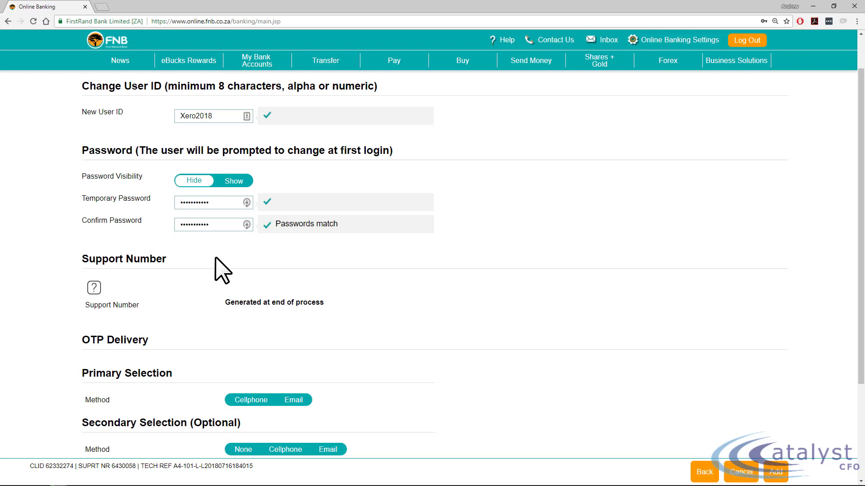
- Choose Cellphone as the primary OTP delivery method and enter the new cellphone number for South Africa (+27)
{"action": "scroll", "coordinate": [215, 257], "scroll_direction": "down", "scroll_amount": 2}
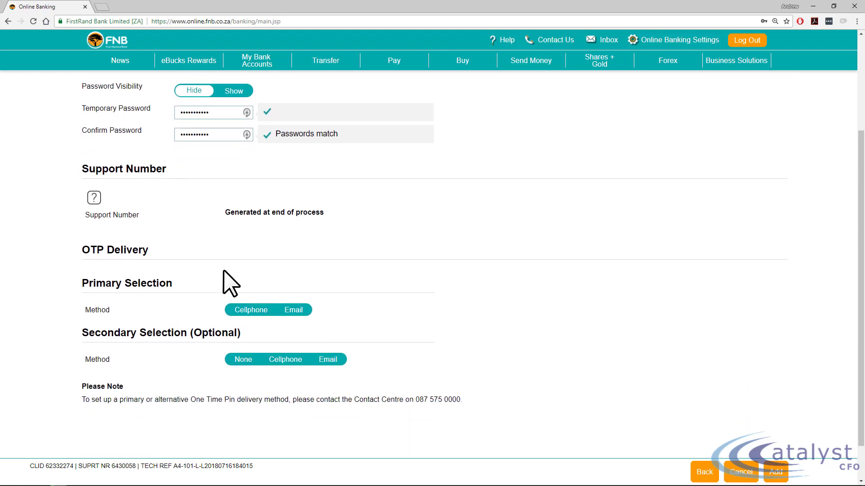
{"action": "left_click", "coordinate": [244, 310]}
{"action": "left_click", "coordinate": [237, 345]}
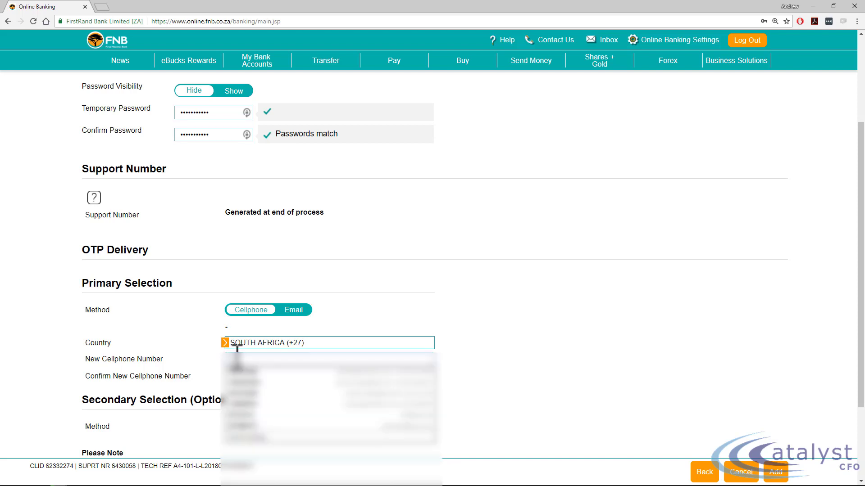
{"action": "type", "text": "08212"}
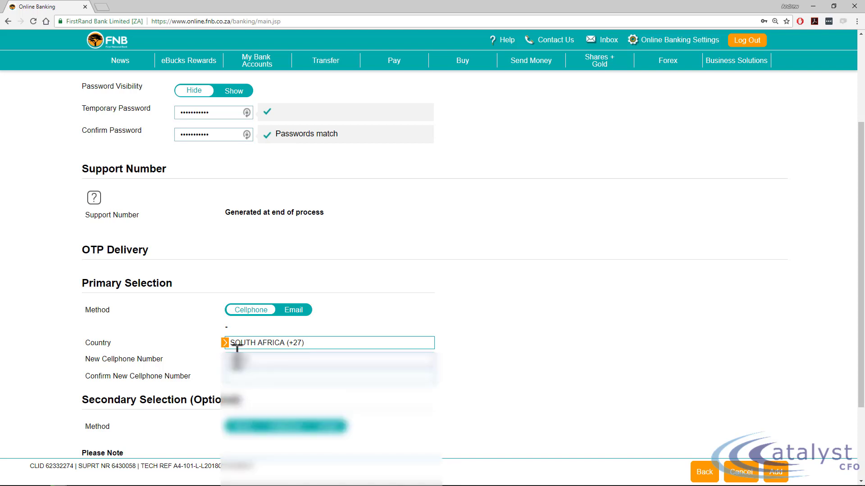
{"action": "key", "text": "BackSpace"}
{"action": "key", "text": "BackSpace"}
{"action": "key", "text": "BackSpace"}
{"action": "type", "text": "2123"}
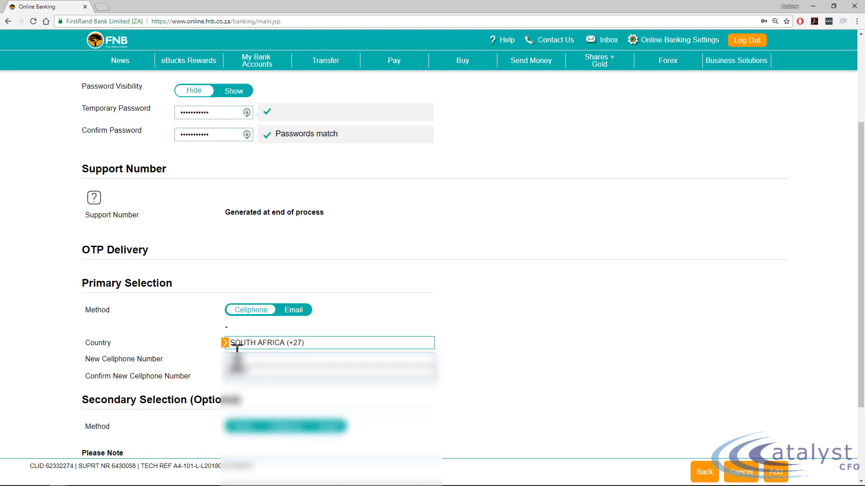
{"action": "type", "text": "4567"}
- Repeat the cellphone number in the confirmation field for OTP delivery
{"action": "left_click", "coordinate": [246, 377]}
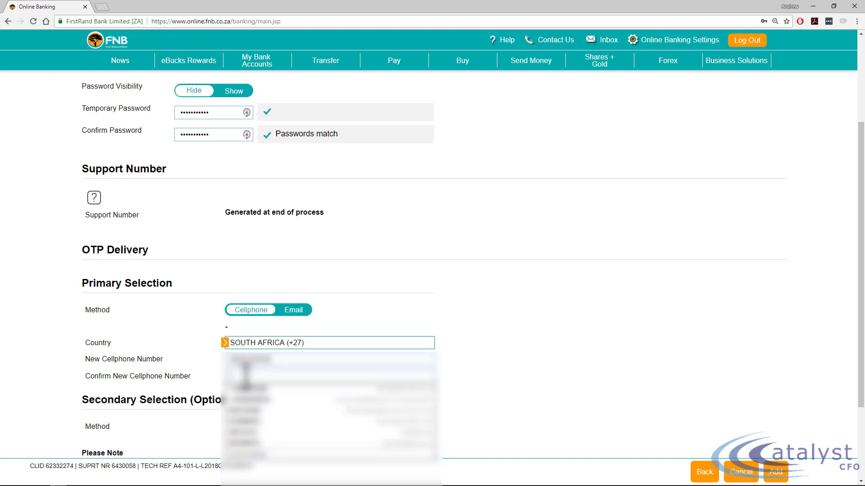
{"action": "type", "text": "082123"}
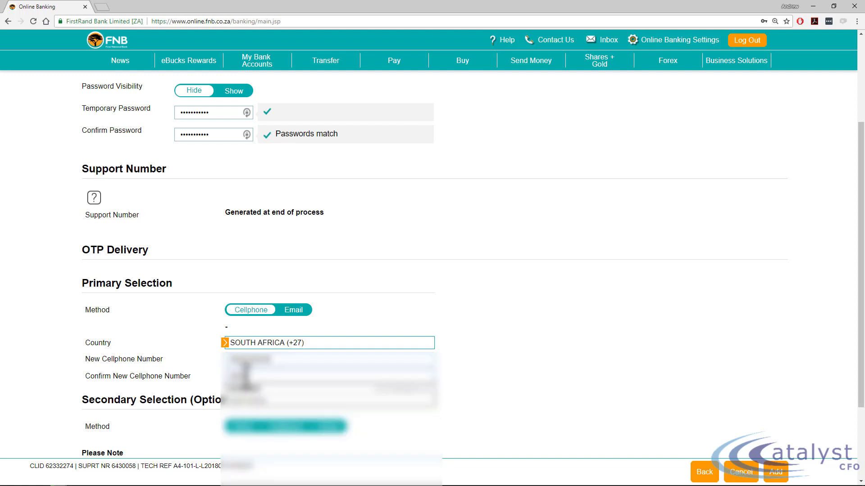
{"action": "type", "text": "4567"}
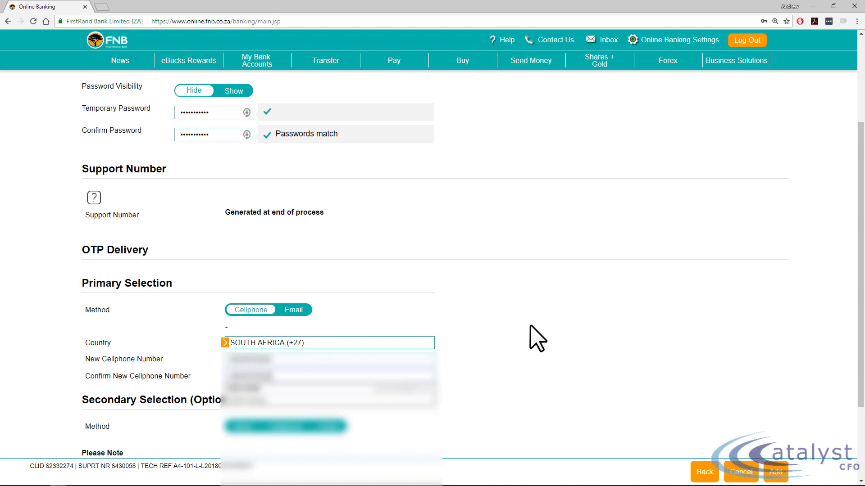
{"action": "left_click", "coordinate": [537, 338]}
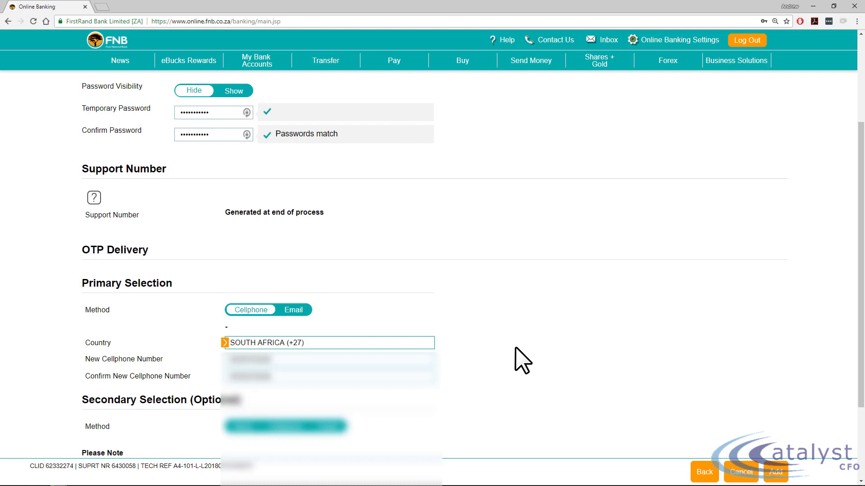
- Try to add the secondary user with the entered login and OTP details
{"action": "scroll", "coordinate": [516, 346], "scroll_direction": "up", "scroll_amount": 2}
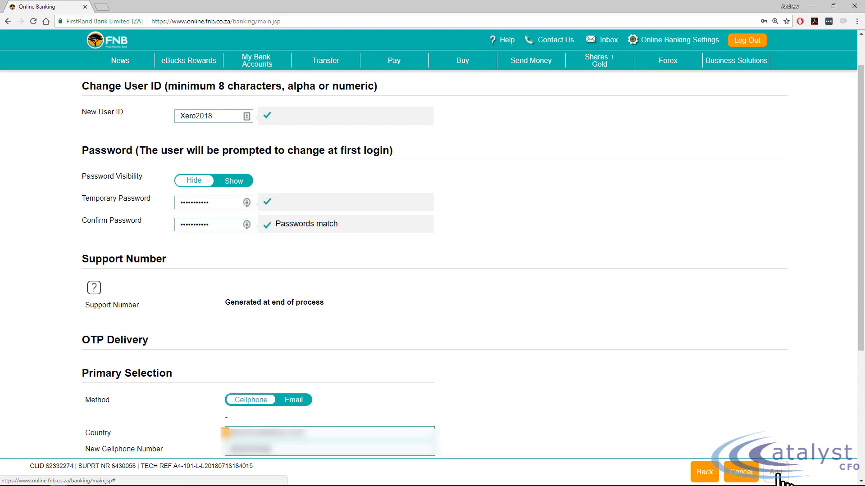
{"action": "left_click", "coordinate": [776, 473]}
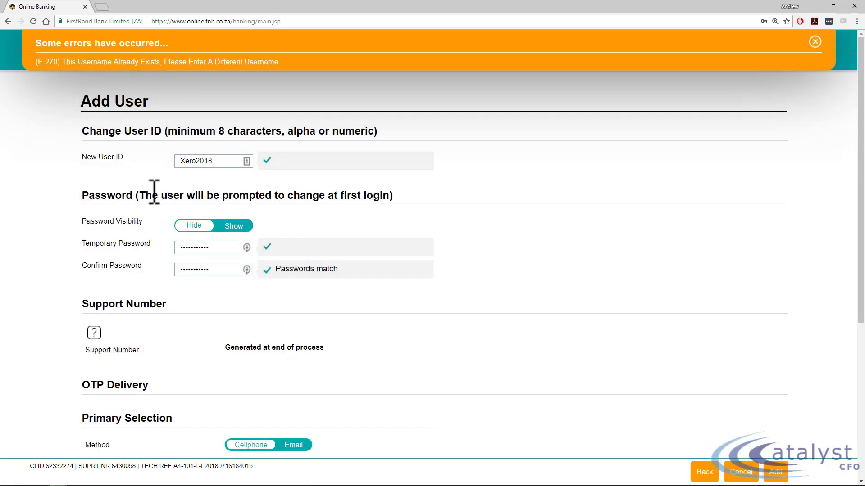
{"action": "left_click", "coordinate": [816, 42]}
- Change the new user ID to Xero2019 and submit the user for confirmation
{"action": "left_click", "coordinate": [221, 161]}
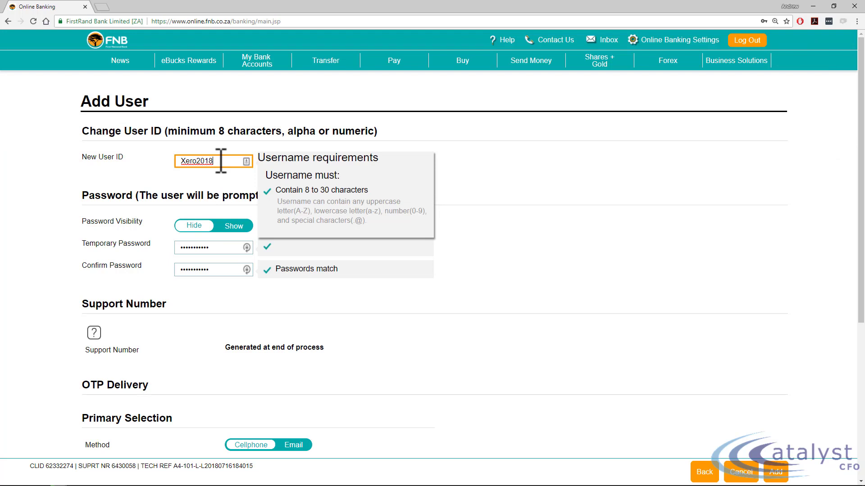
{"action": "key", "text": "BackSpace"}
{"action": "type", "text": "9"}
{"action": "left_click", "coordinate": [528, 217]}
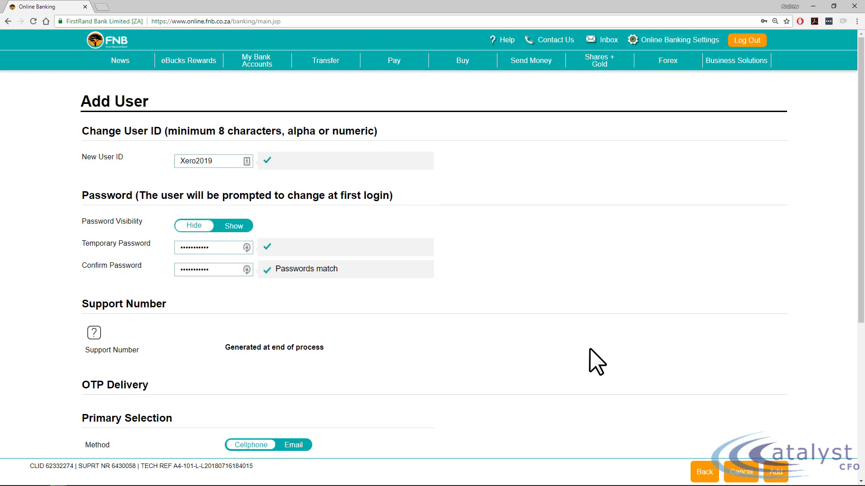
{"action": "left_click", "coordinate": [776, 472]}
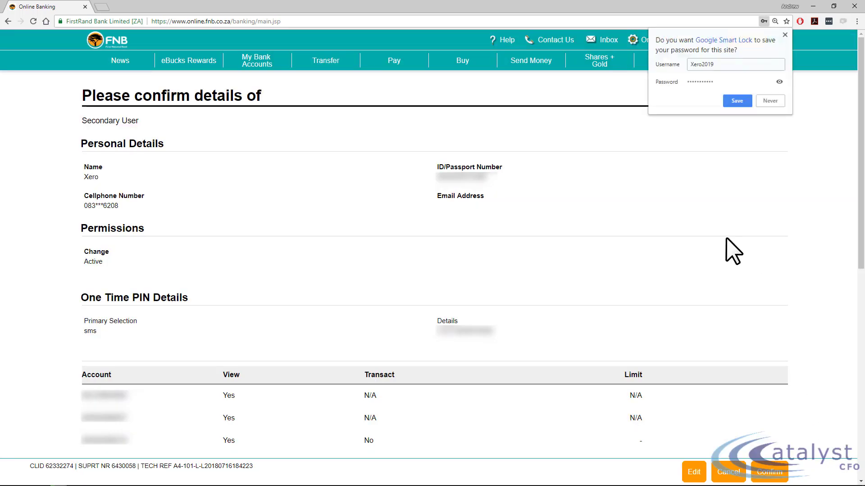
- Save the Xero2019 login in the browser and confirm the new secondary user with the terms and conditions accepted
{"action": "left_click", "coordinate": [734, 101]}
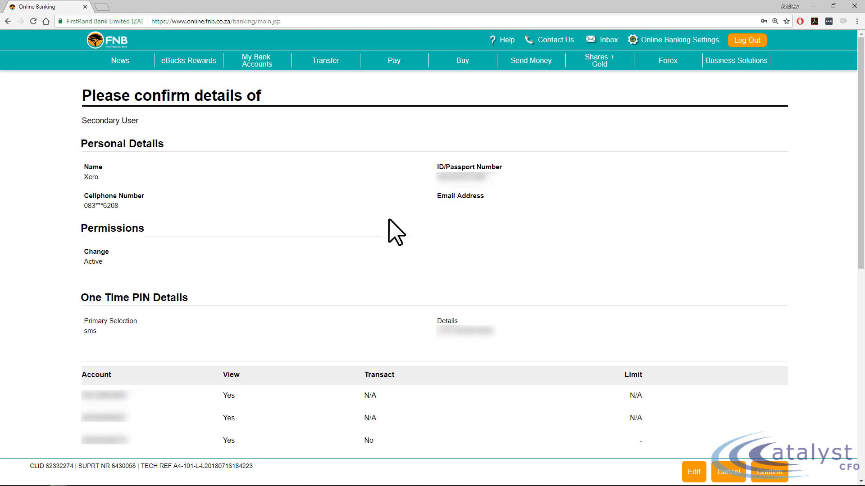
{"action": "scroll", "coordinate": [389, 218], "scroll_direction": "down", "scroll_amount": 10}
{"action": "left_click", "coordinate": [90, 345]}
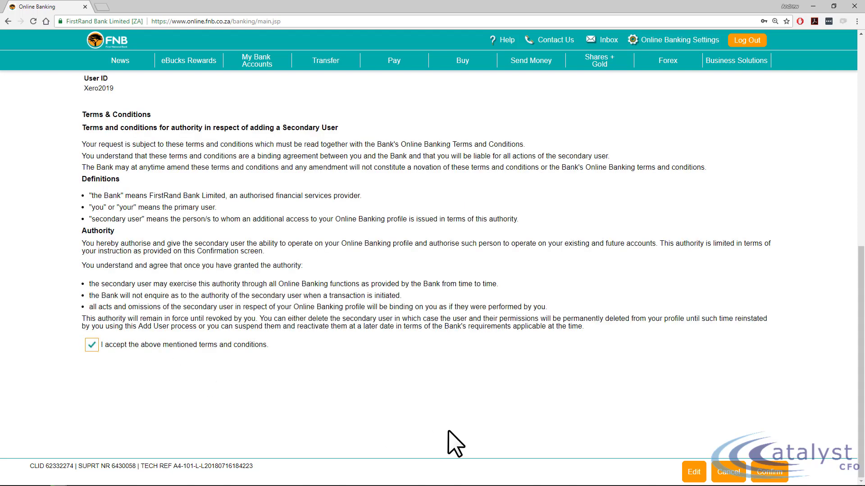
{"action": "left_click", "coordinate": [769, 472]}
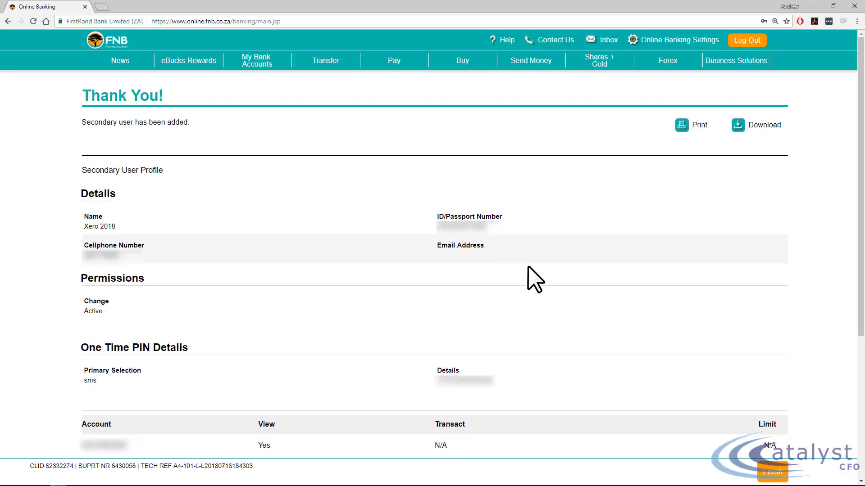
{"action": "left_click", "coordinate": [773, 472]}
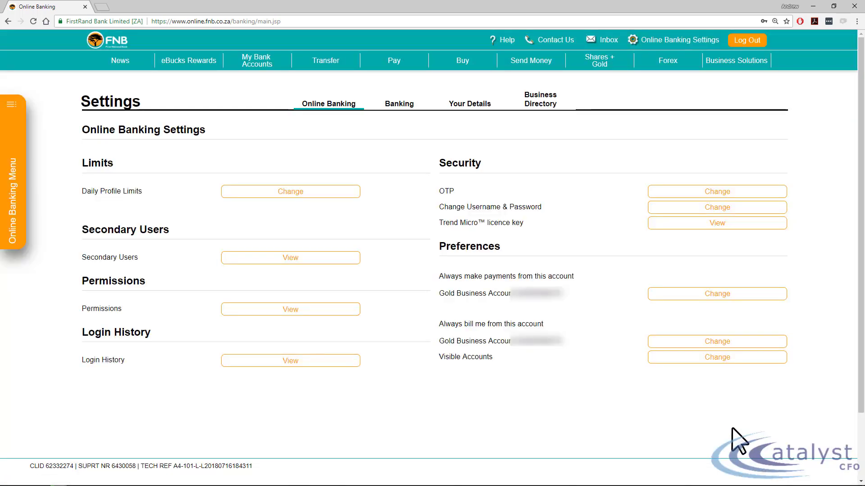
- Log out of the primary banking profile and log in from the FNB home page as the secondary user Xero2019
{"action": "left_click", "coordinate": [743, 41]}
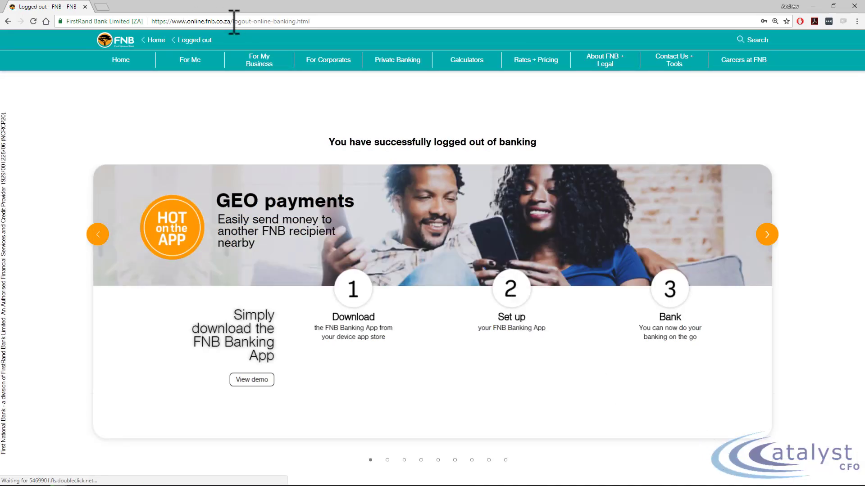
{"action": "left_click", "coordinate": [155, 40]}
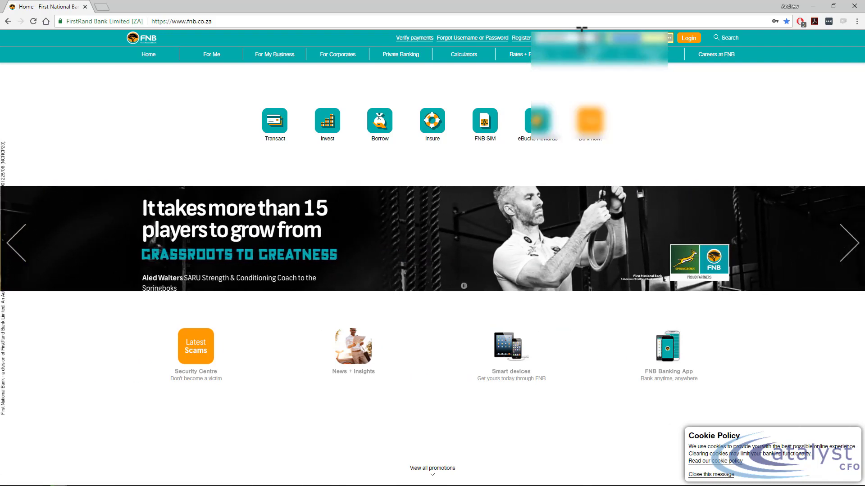
{"action": "left_click", "coordinate": [693, 38]}
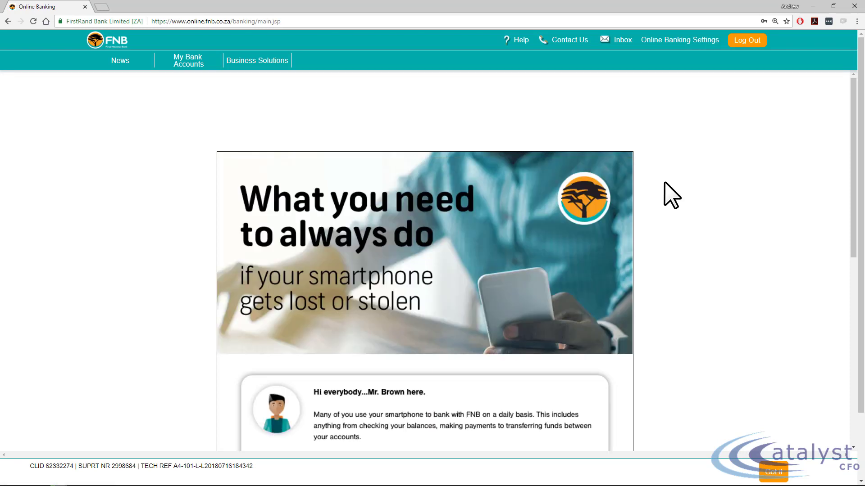
- Continue past the smartphone notice and accept both the latest Online Banking terms and the phishing acknowledgement
{"action": "left_click", "coordinate": [779, 472]}
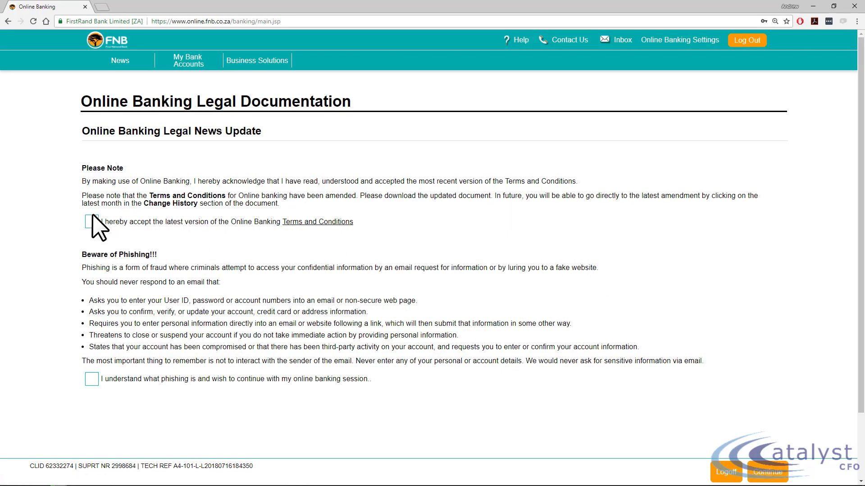
{"action": "left_click", "coordinate": [92, 221]}
{"action": "left_click", "coordinate": [90, 379]}
{"action": "left_click", "coordinate": [770, 473]}
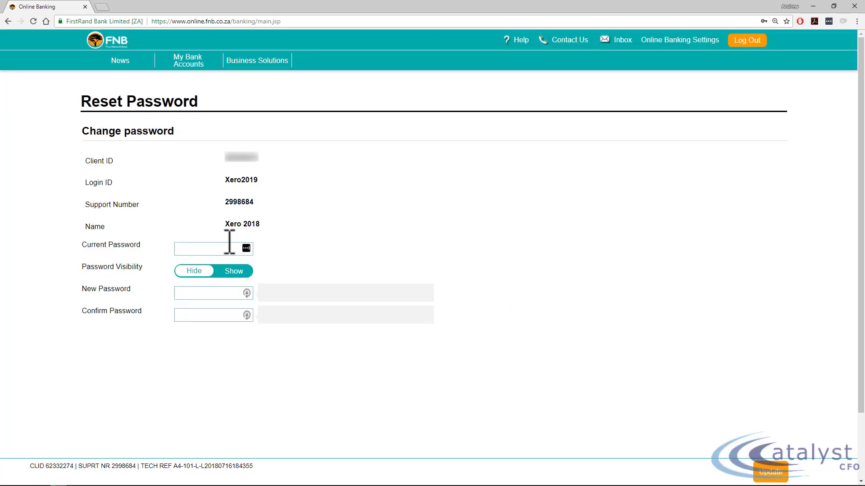
- Enter the secondary user's current password in the password reset form
{"action": "left_click", "coordinate": [216, 248]}
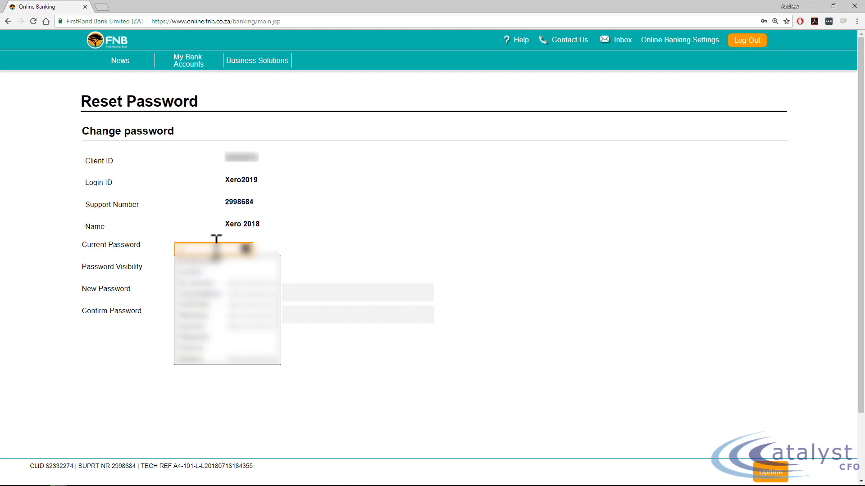
{"action": "type", "text": "•••••"}
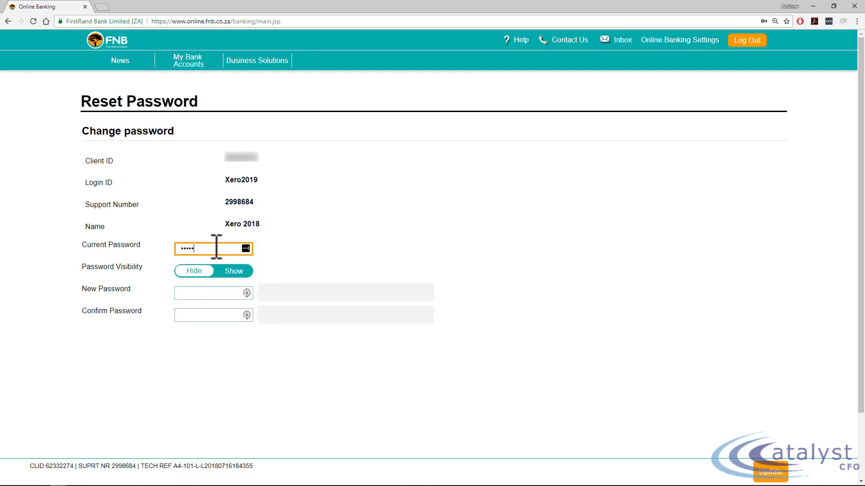
{"action": "type", "text": "•••••"}
{"action": "key", "text": "Tab"}
- Enter a new password for the secondary user and repeat it in the confirmation field
{"action": "type", "text": "•"}
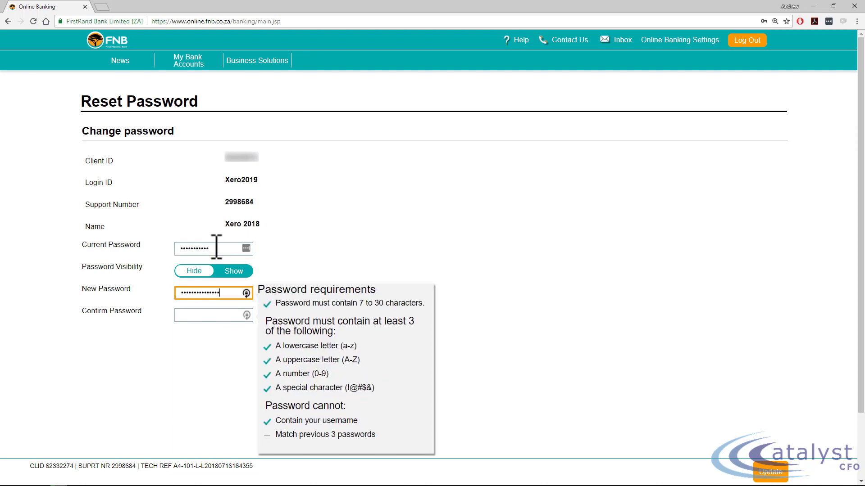
{"action": "type", "text": "•••••••••••••••"}
{"action": "key", "text": "ctrl+a"}
{"action": "key", "text": "Tab"}
- Re-enter the new password so that it matches the confirmation field and submit the password update
{"action": "type", "text": "••••••••••••••••"}
{"action": "key", "text": "BackSpace"}
{"action": "key", "text": "BackSpace"}
{"action": "key", "text": "BackSpace"}
{"action": "key", "text": "BackSpace"}
{"action": "key", "text": "BackSpace"}
{"action": "key", "text": "BackSpace"}
{"action": "key", "text": "BackSpace"}
{"action": "key", "text": "BackSpace"}
{"action": "key", "text": "BackSpace"}
{"action": "key", "text": "BackSpace"}
{"action": "key", "text": "BackSpace"}
{"action": "key", "text": "BackSpace"}
{"action": "key", "text": "BackSpace"}
{"action": "type", "text": "•••••••••••••"}
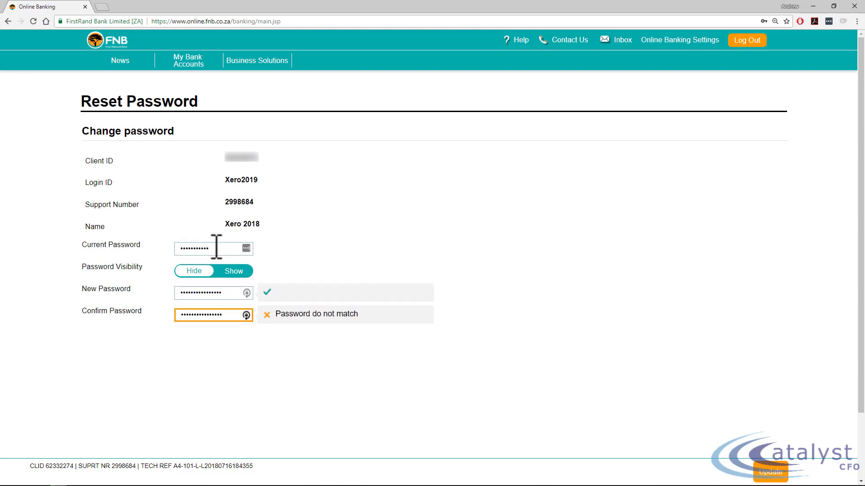
{"action": "double_click", "coordinate": [231, 293]}
{"action": "type", "text": "••••••••••••••••"}
{"action": "key", "text": "Tab"}
{"action": "left_click", "coordinate": [447, 376]}
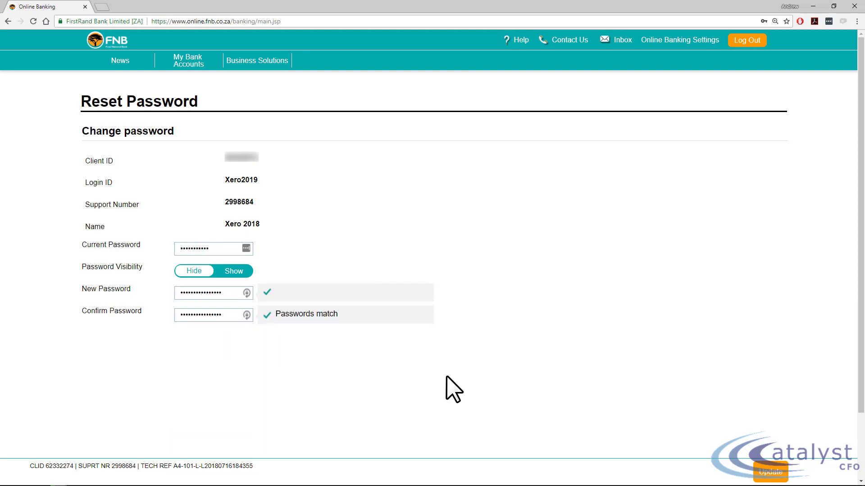
{"action": "left_click", "coordinate": [764, 478]}
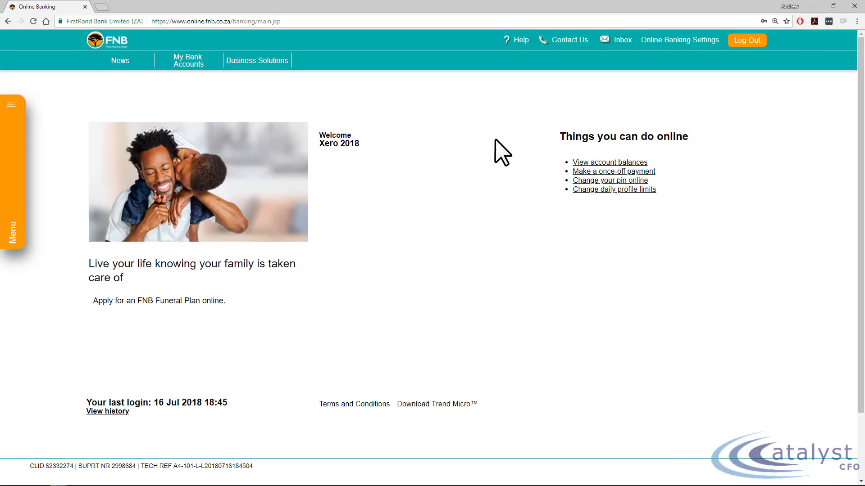
- Open the bank accounts overview to check which accounts the secondary user can view
{"action": "left_click", "coordinate": [192, 62]}
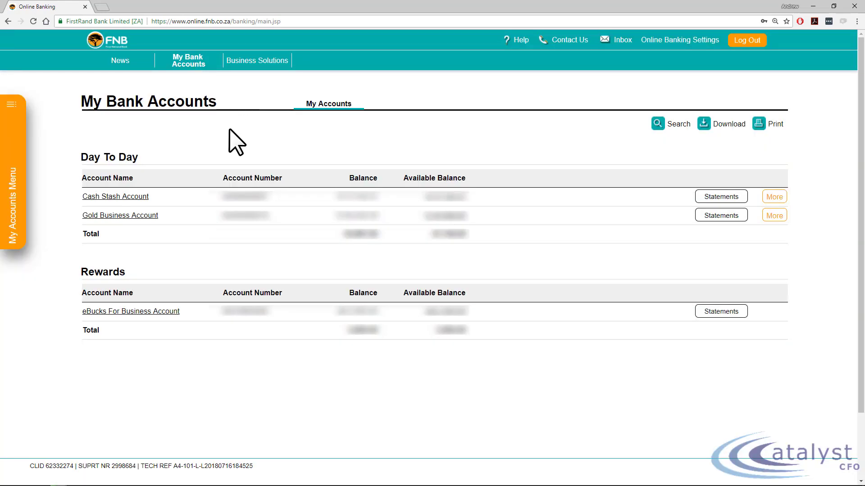